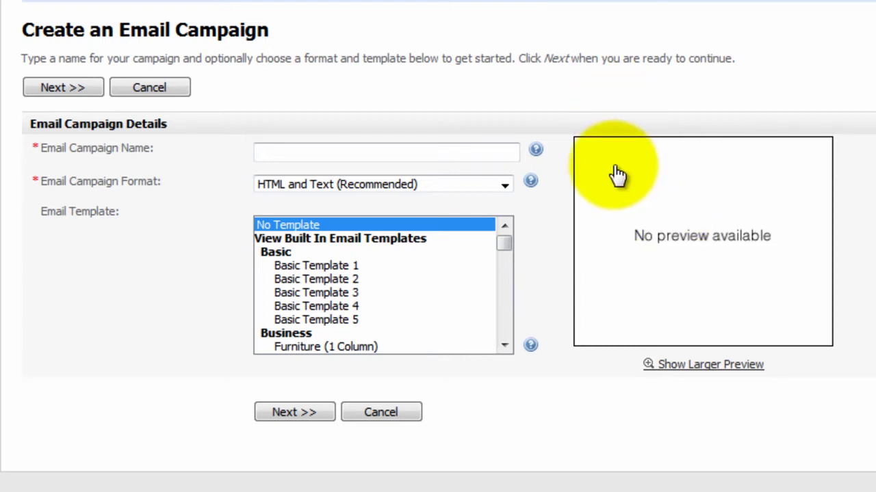
Scroll the template list to Shopping Cart and choose the Books template with its bookshelf banner.
left_click(506, 316)
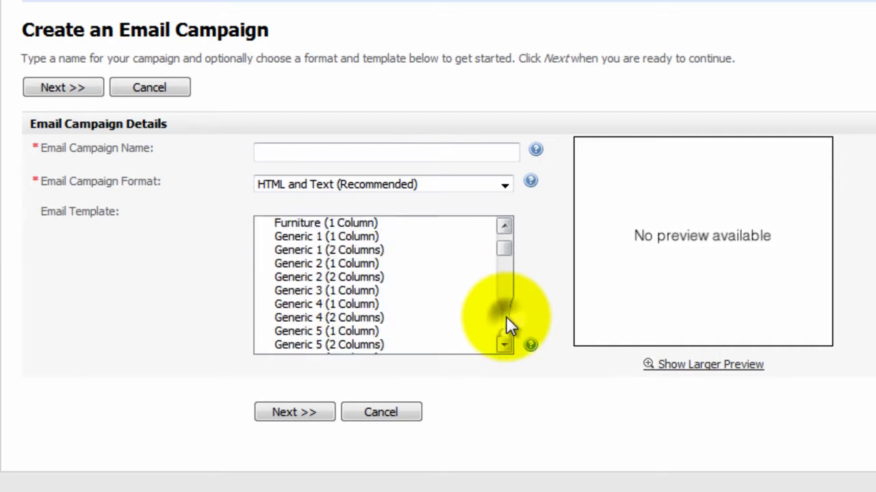
left_click(505, 316)
left_click(506, 316)
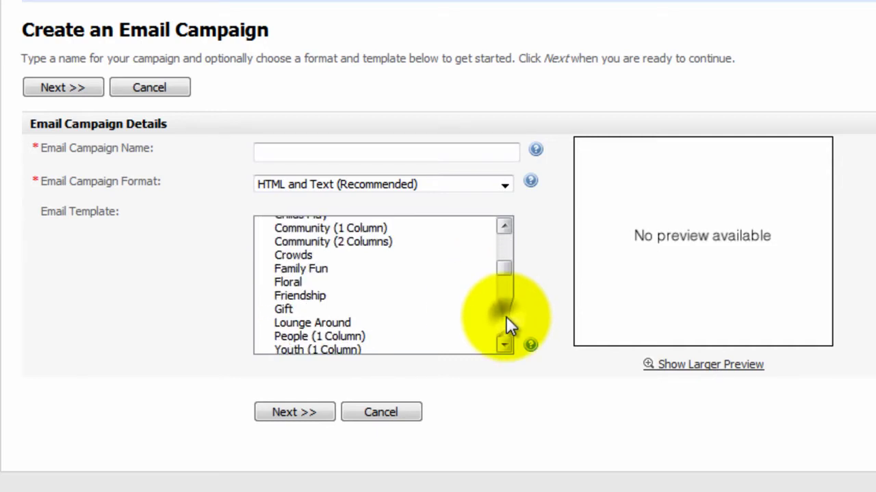
left_click(505, 317)
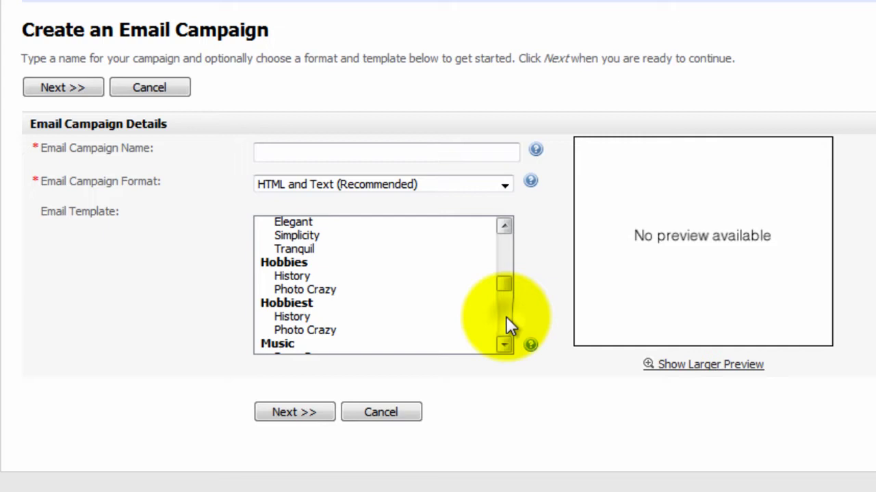
left_click(505, 316)
left_click(505, 316)
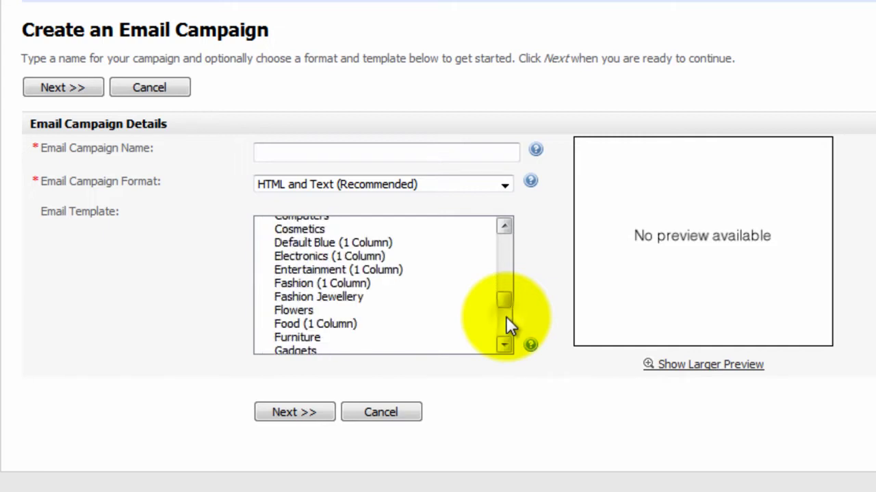
left_click(505, 316)
left_click(505, 316)
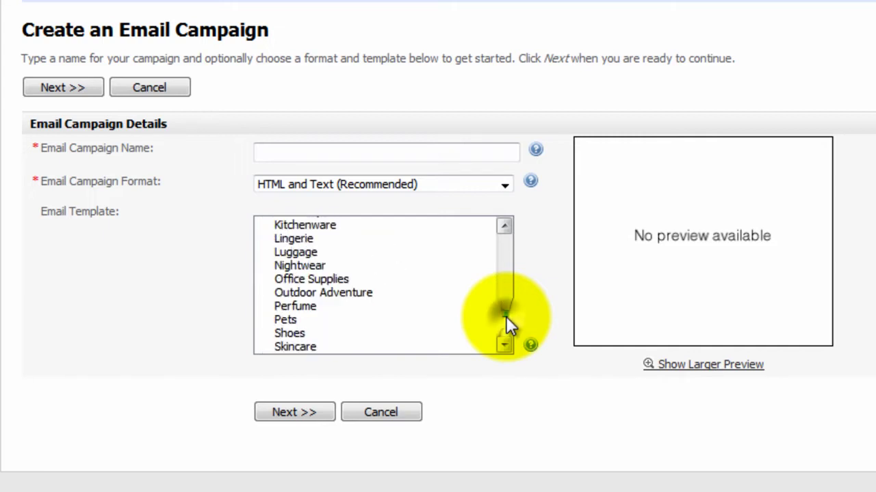
mouse_move(505, 316)
left_mouse_down()
mouse_move(512, 342)
mouse_move(513, 298)
left_mouse_up()
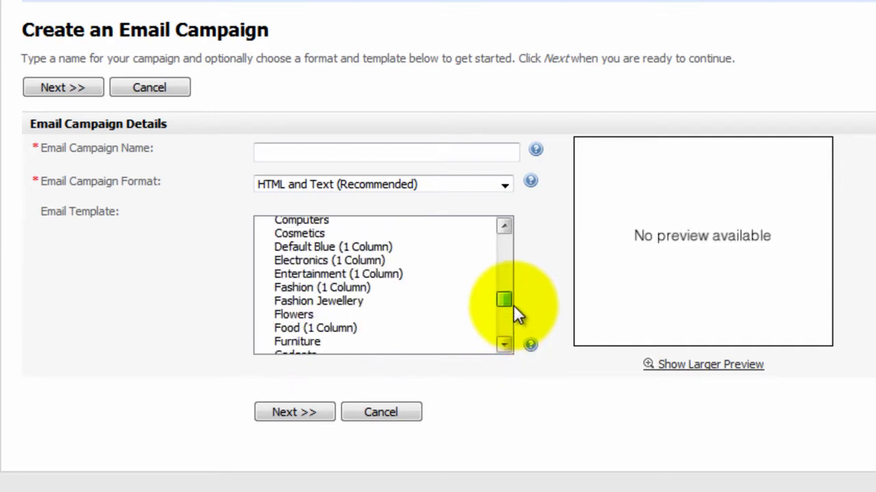
left_click(505, 345)
left_click(504, 345)
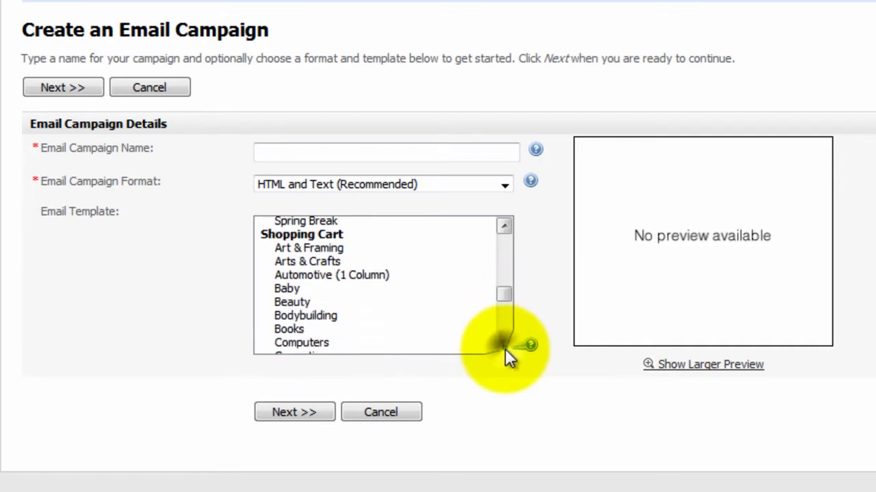
left_click(288, 330)
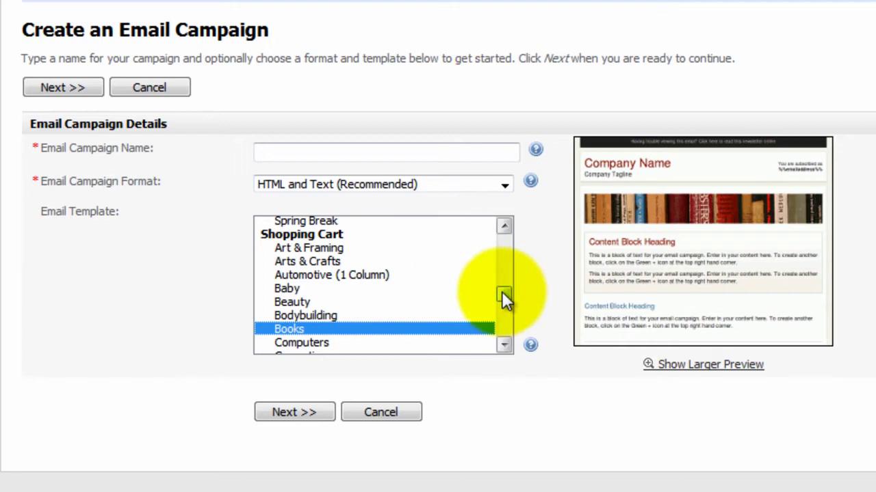
Switch to the Generic 2 (1 Column) template and view its larger preview.
left_click_drag(503, 294, 507, 224)
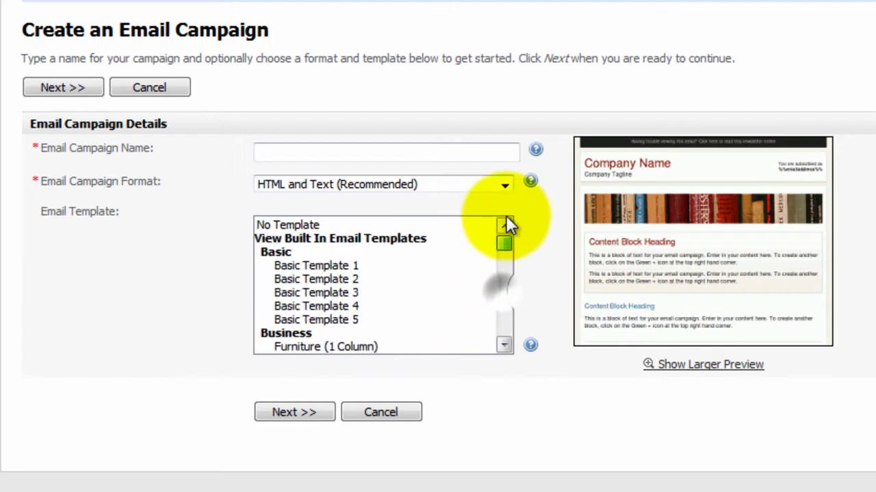
left_click(509, 352)
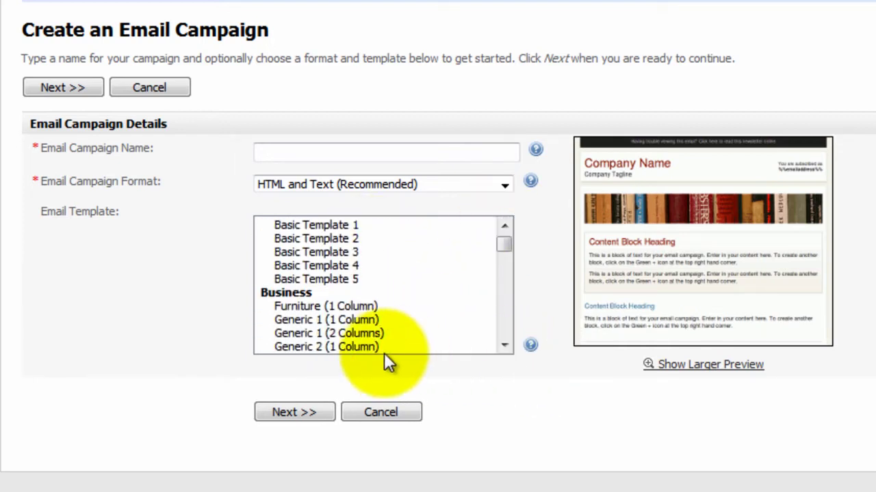
left_click(366, 348)
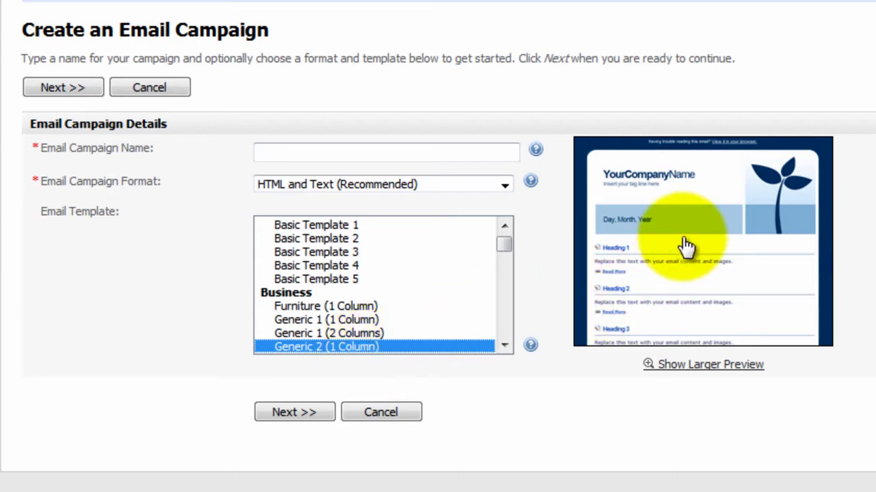
left_click(694, 373)
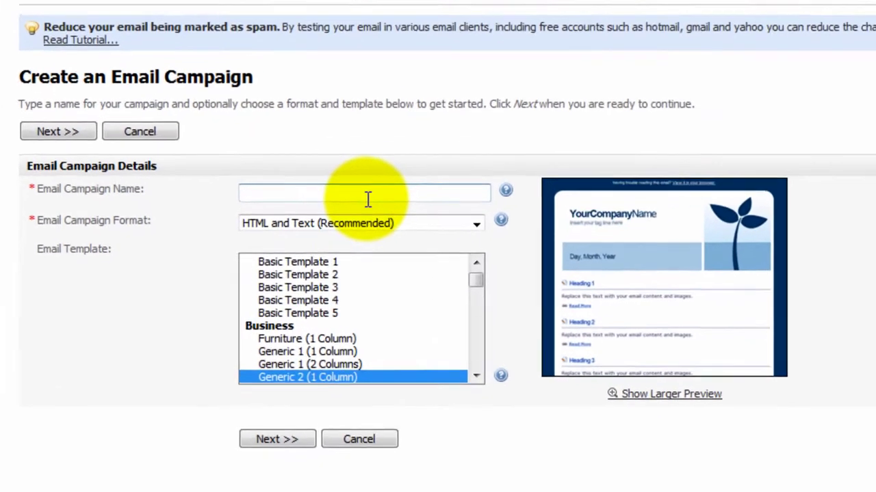
Name the campaign 'New Book Release' and continue to the content editor.
left_click(368, 198)
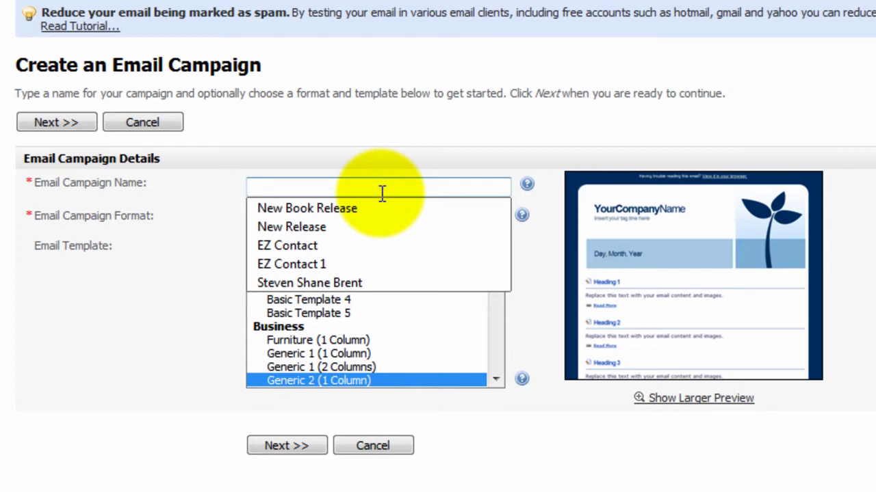
type("New Book")
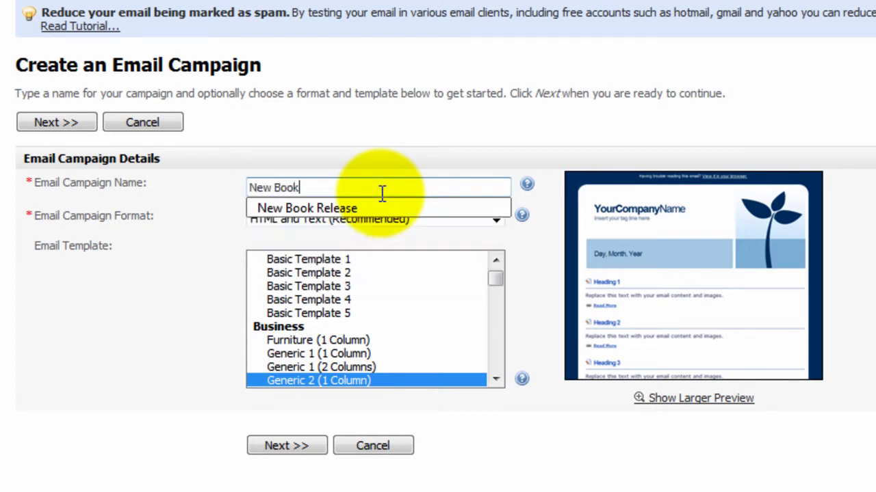
type(" Release")
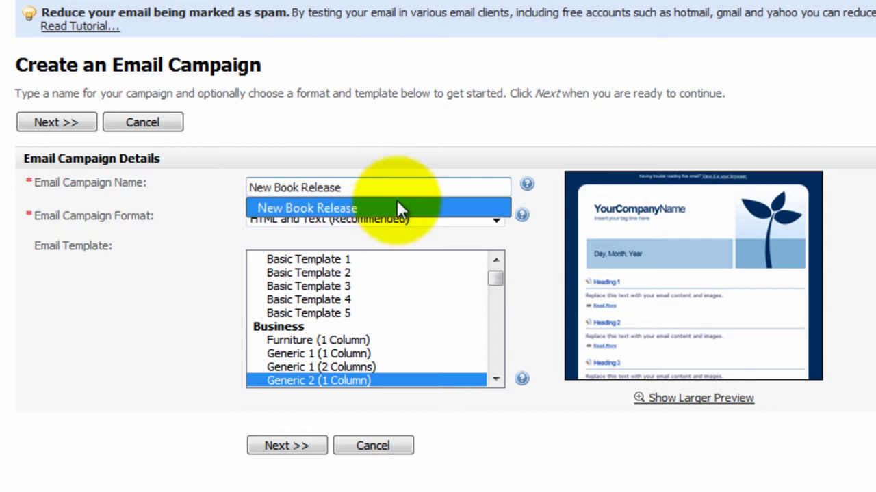
left_click(309, 447)
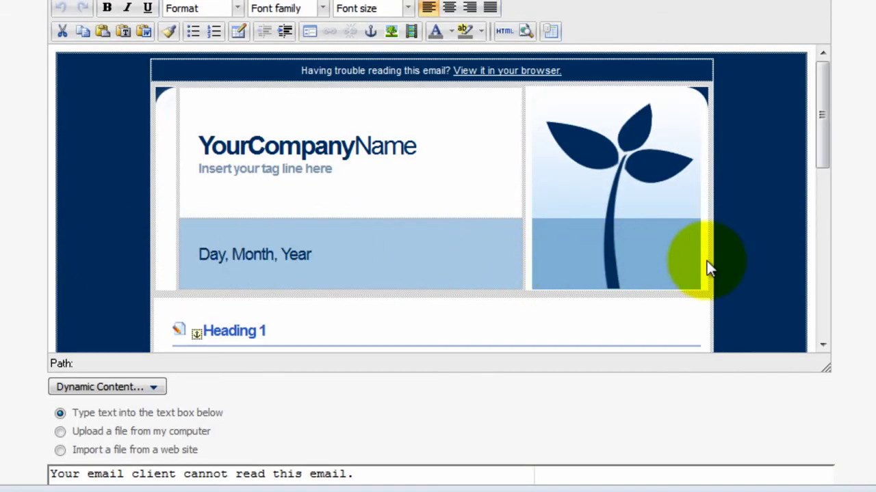
Replace the YourCompanyName header placeholder with 'Your Christian Bookstore'.
left_click(416, 145)
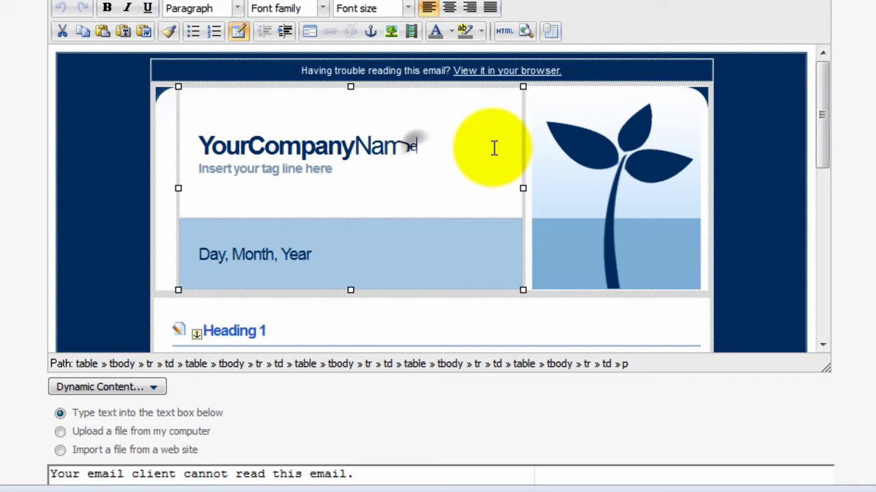
key("shift+Left")
key("shift+Left")
key("shift+Left")
key("shift+Left")
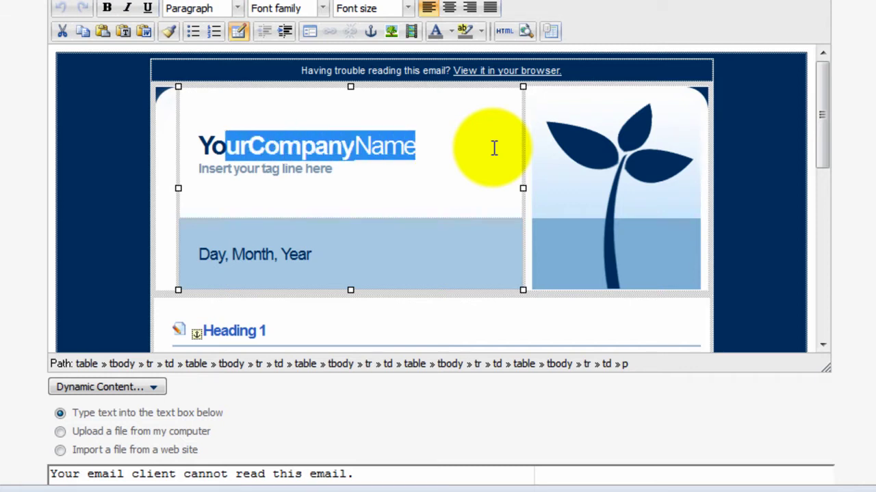
key("shift+Left")
key("shift+Left")
type("Y")
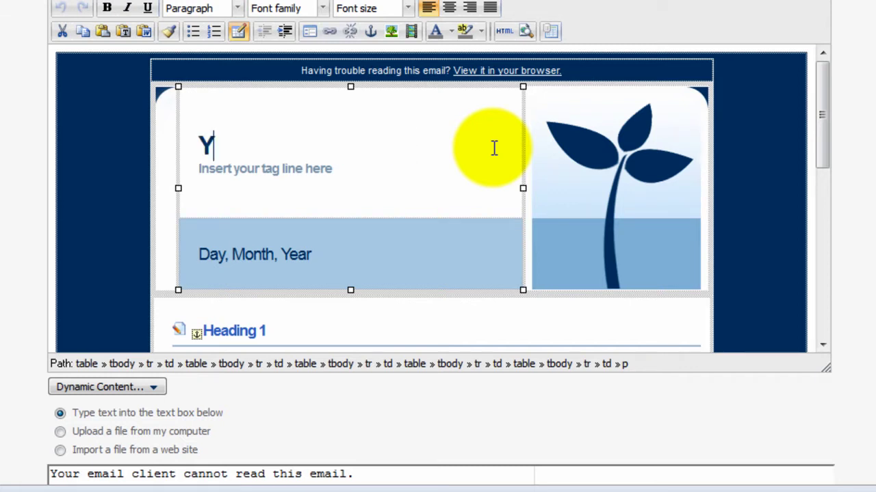
type("our Christi")
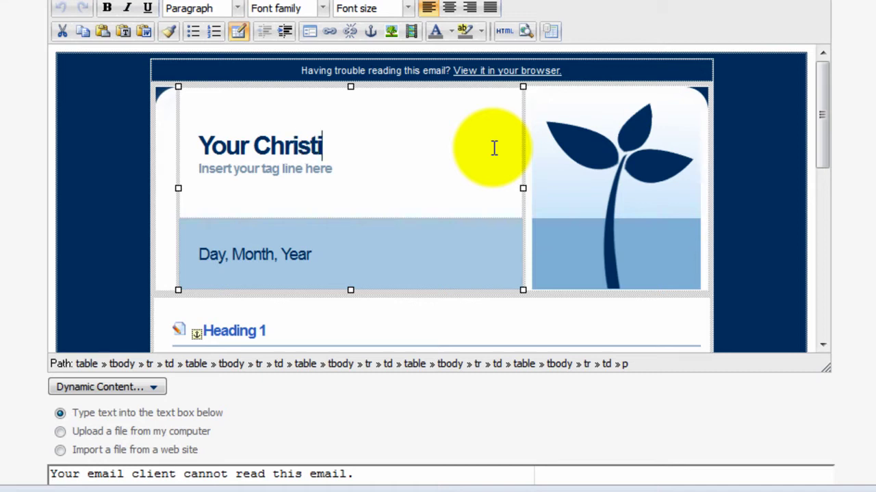
type("an Bookstore")
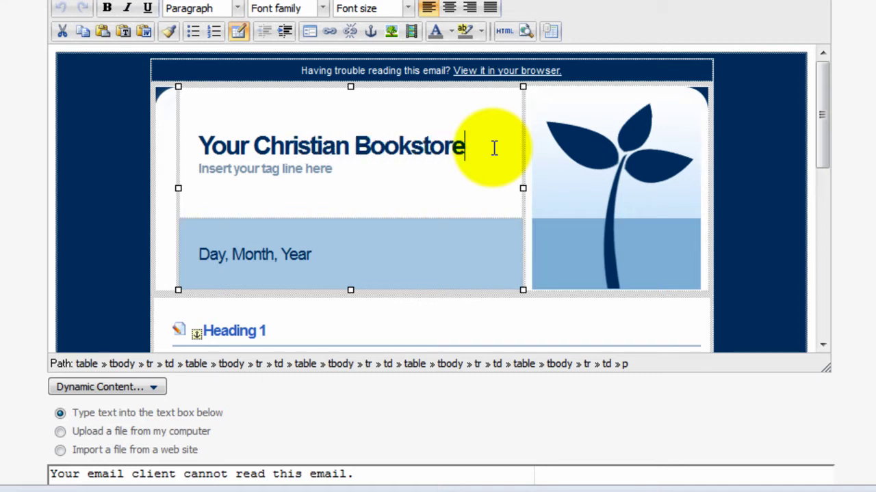
Replace the header's plant image with the centred crazy love_resize.jpg book cover.
left_click(632, 188)
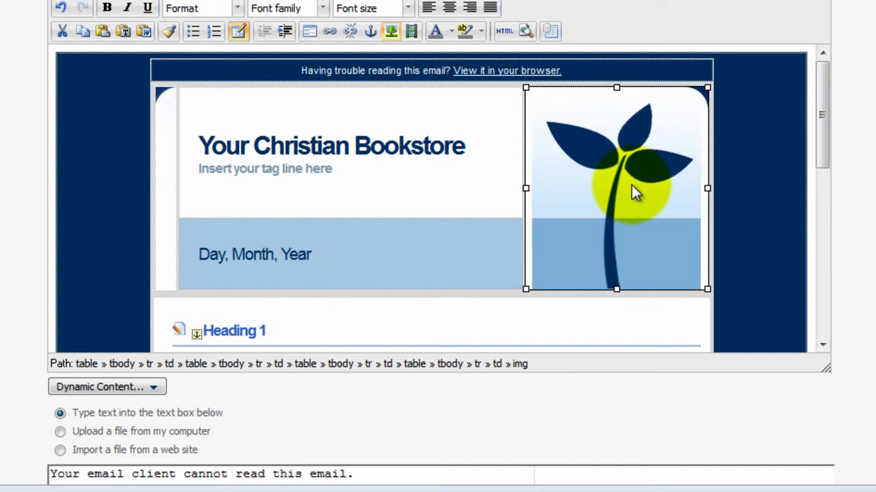
key("Delete")
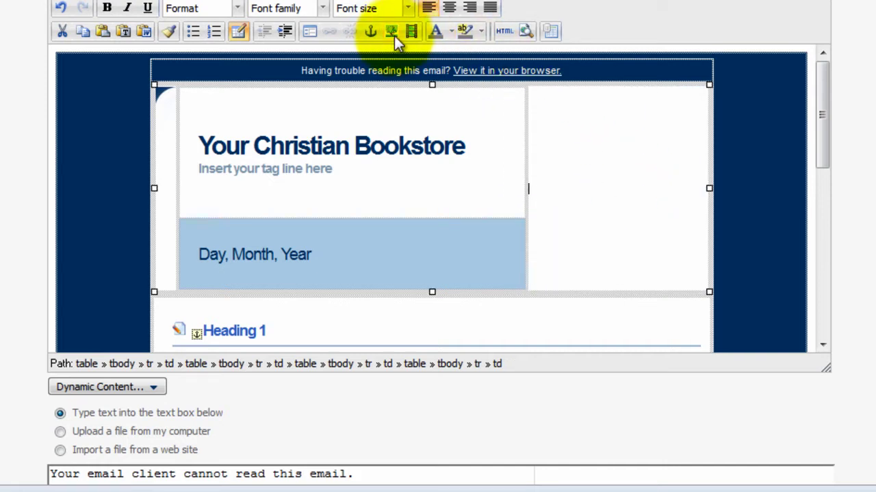
left_click(393, 30)
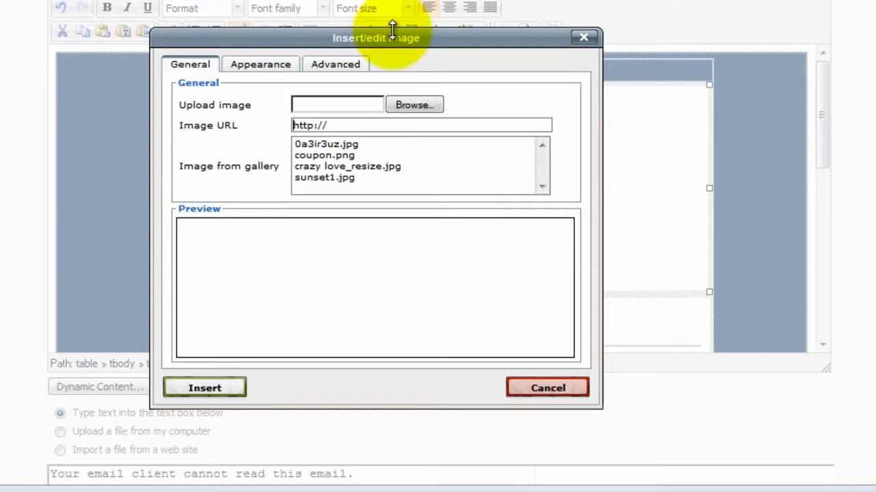
left_click(329, 166)
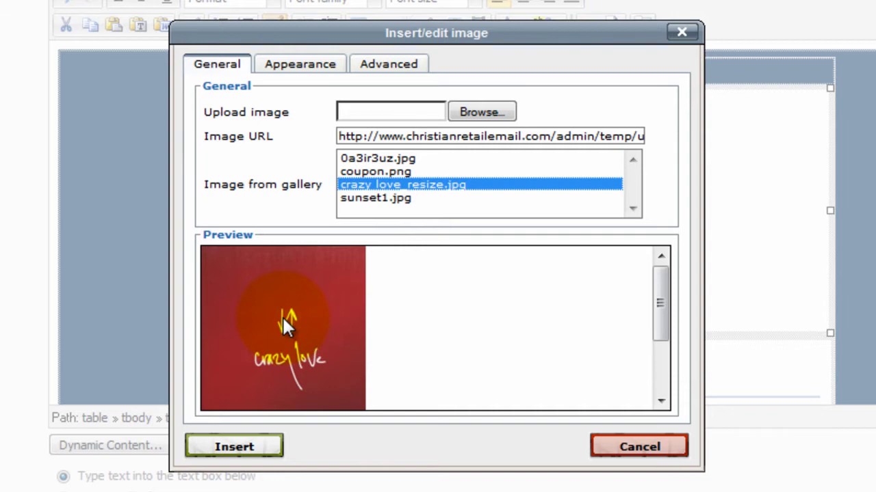
left_click(254, 450)
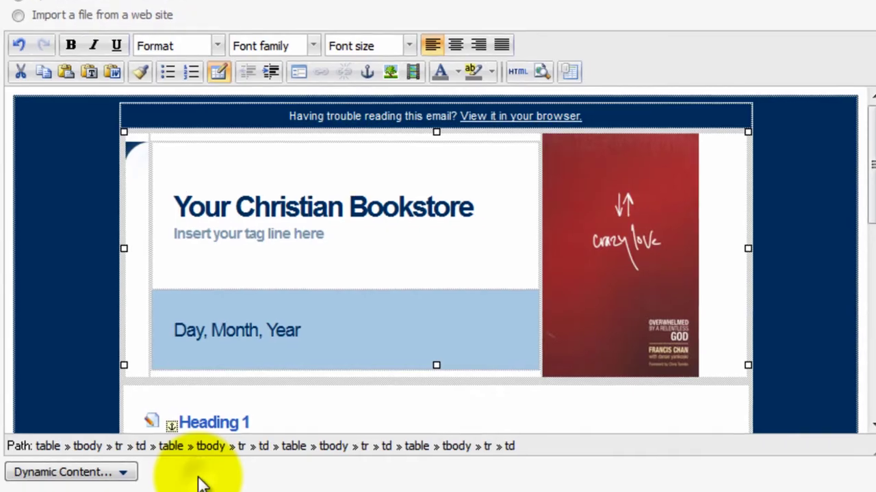
left_click(626, 245)
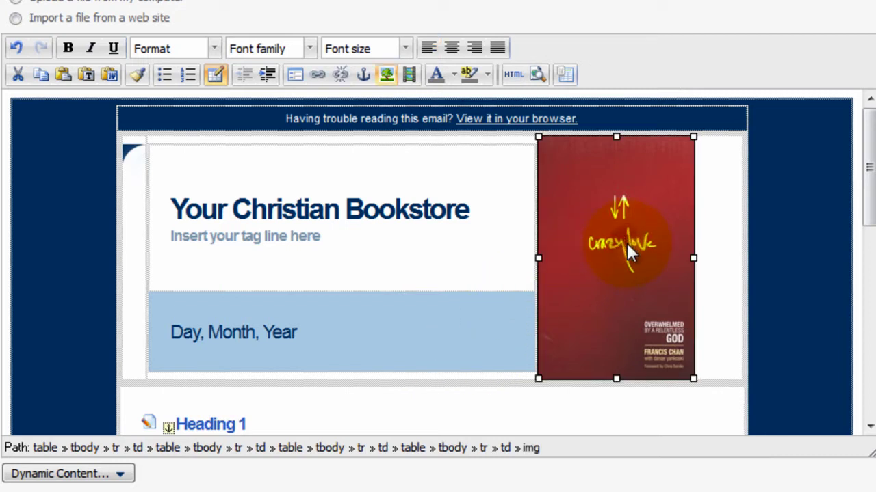
left_click(452, 48)
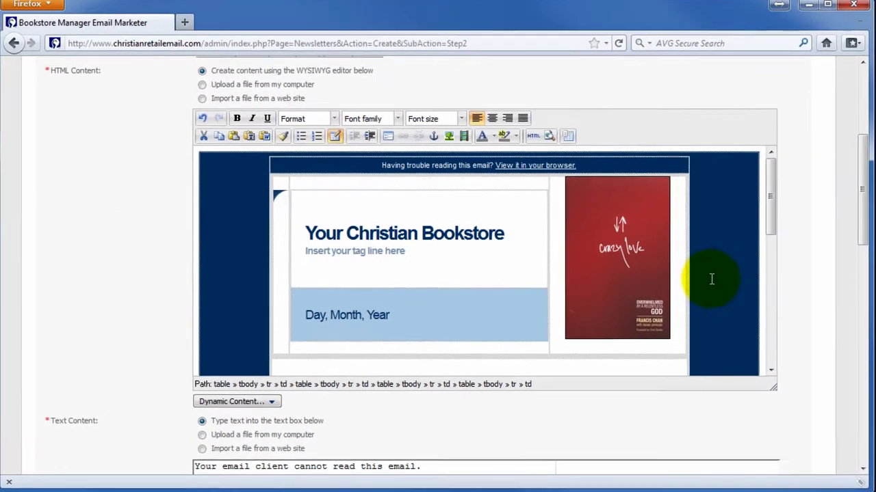
scroll(711, 274, "down", 5)
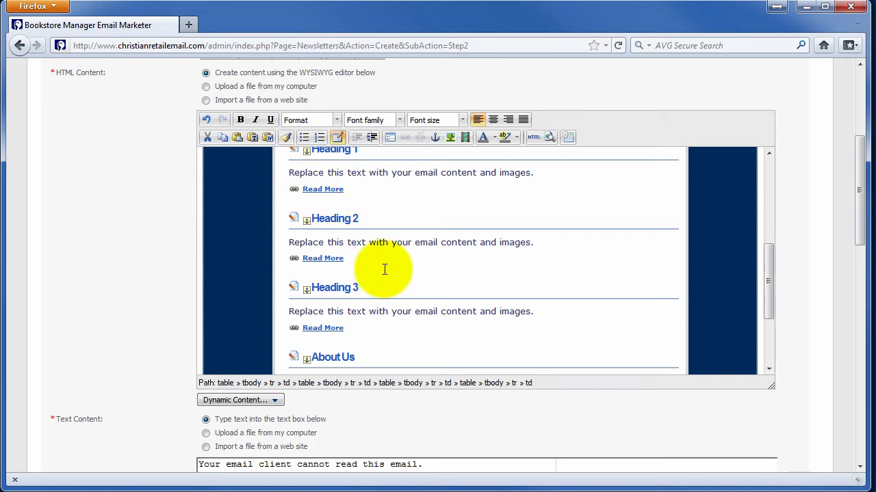
scroll(445, 264, "up", 2)
scroll(446, 264, "up", 3)
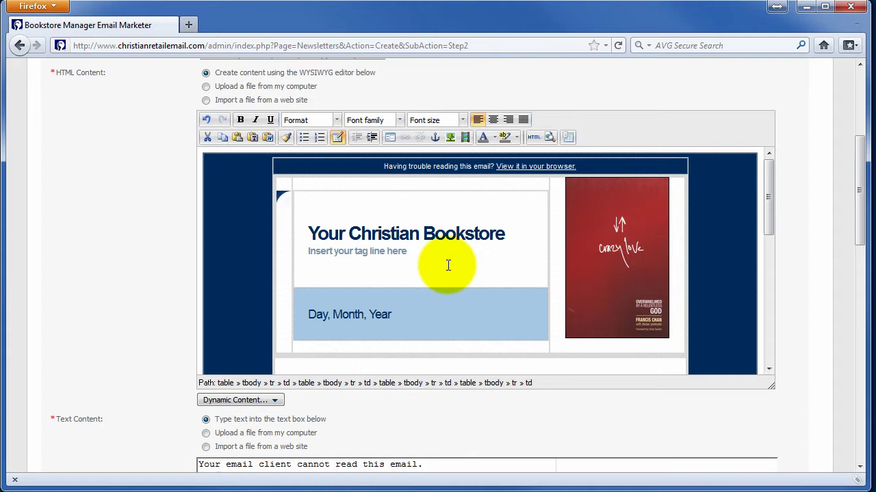
scroll(448, 265, "down", 4)
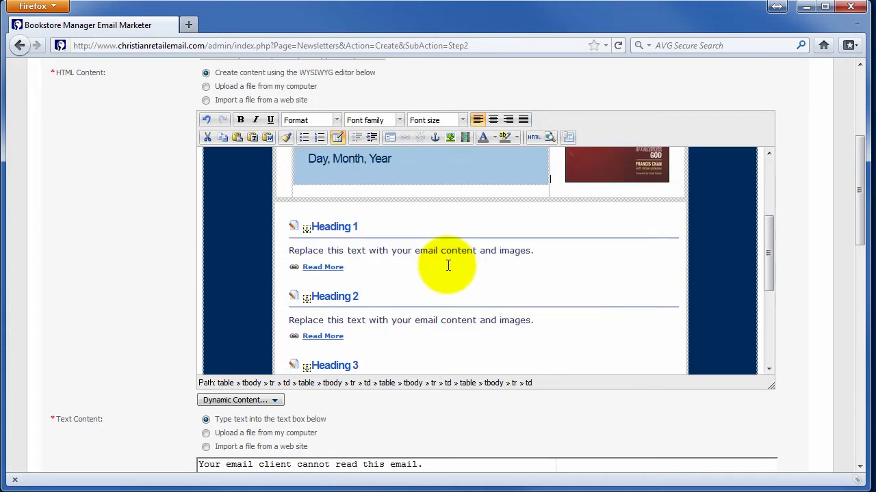
scroll(448, 265, "up", 2)
scroll(448, 265, "up", 2)
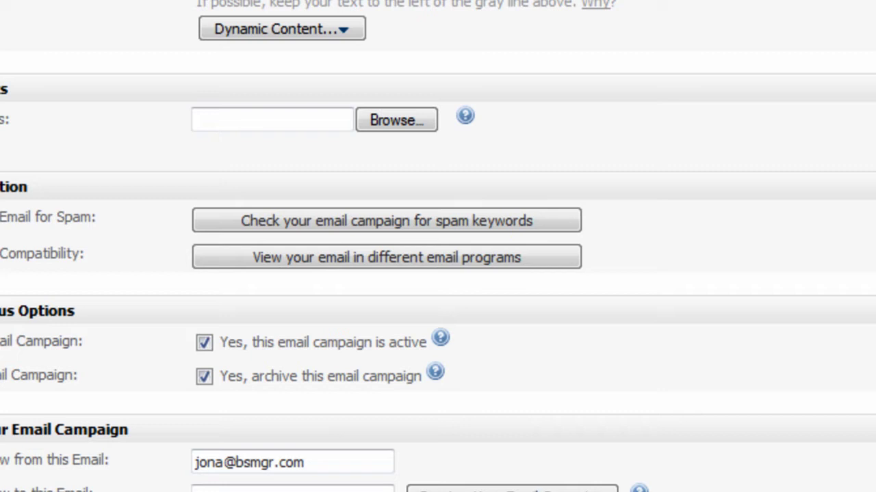
Run the spam keyword check and scroll through the 1.5-of-5 spam report.
left_click(394, 231)
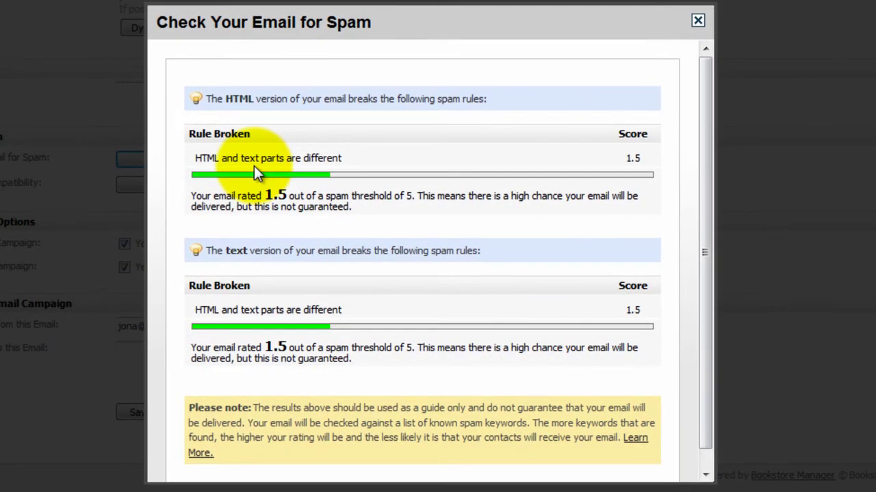
scroll(253, 167, "down", 1)
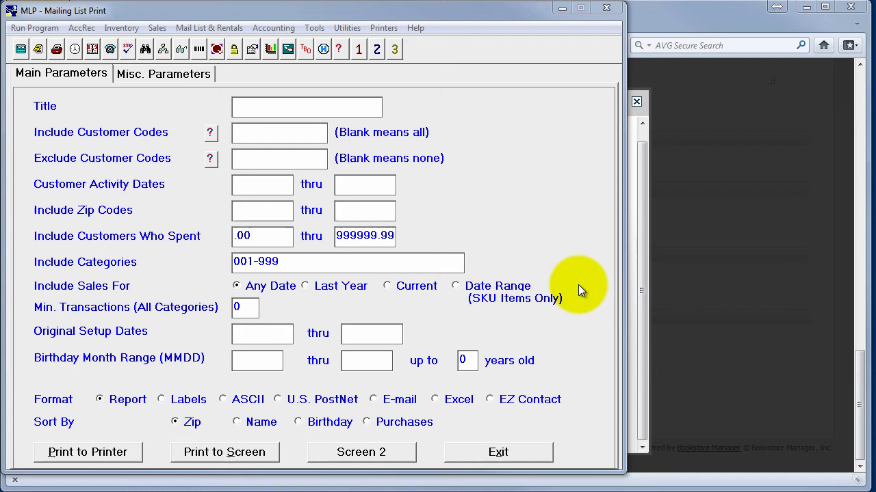
Set the Mailing List Print output format to EZ Contact.
left_click(493, 401)
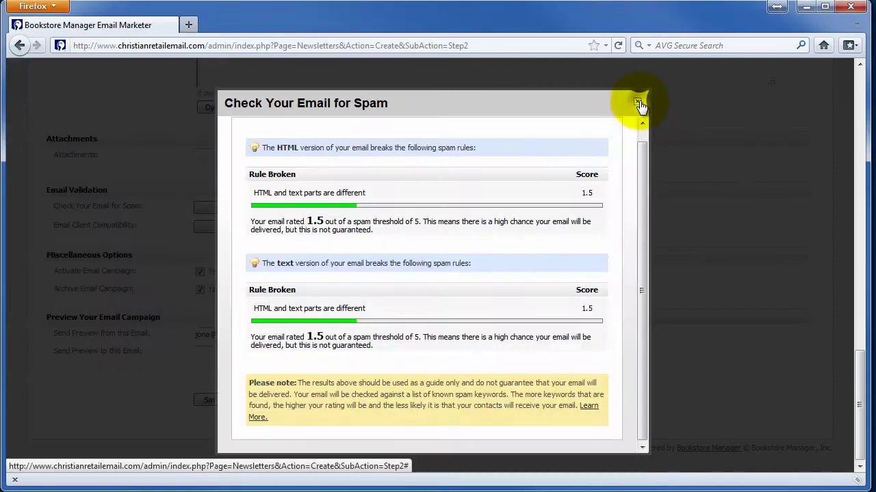
Close the spam report and go to the View Autoresponders list.
left_click(636, 102)
scroll(456, 135, "up", 4)
scroll(455, 134, "up", 3)
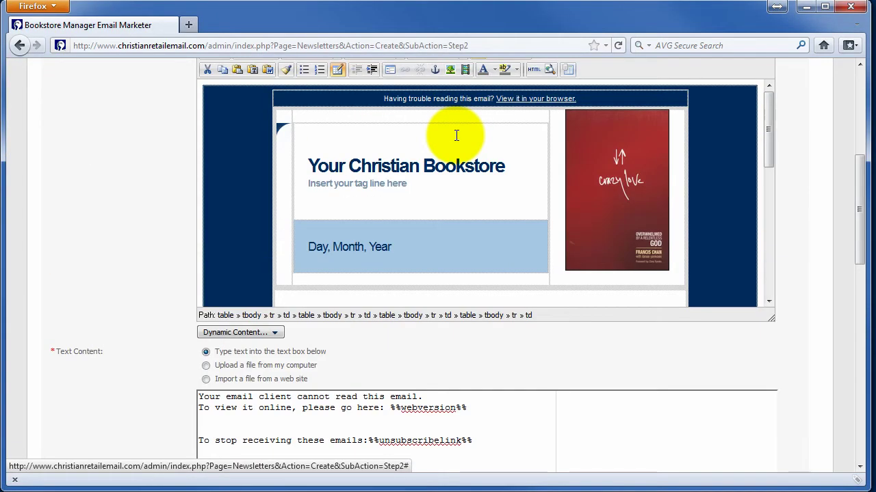
scroll(455, 135, "up", 8)
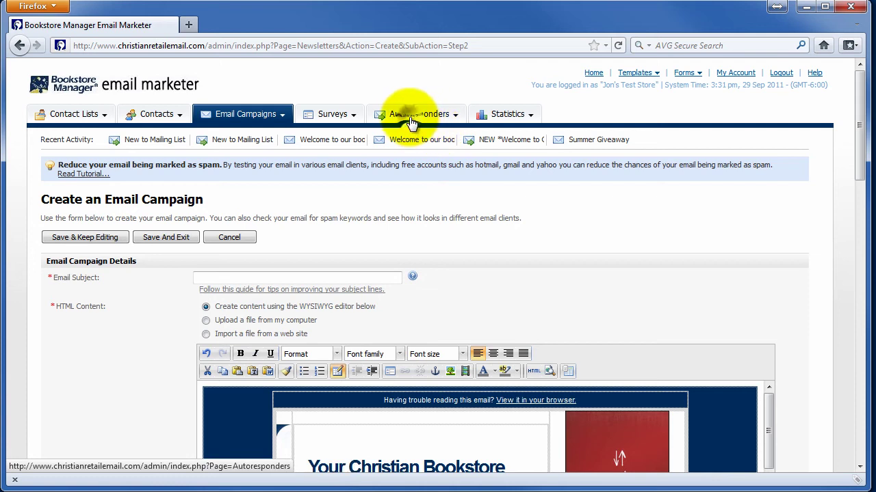
mouse_move(419, 114)
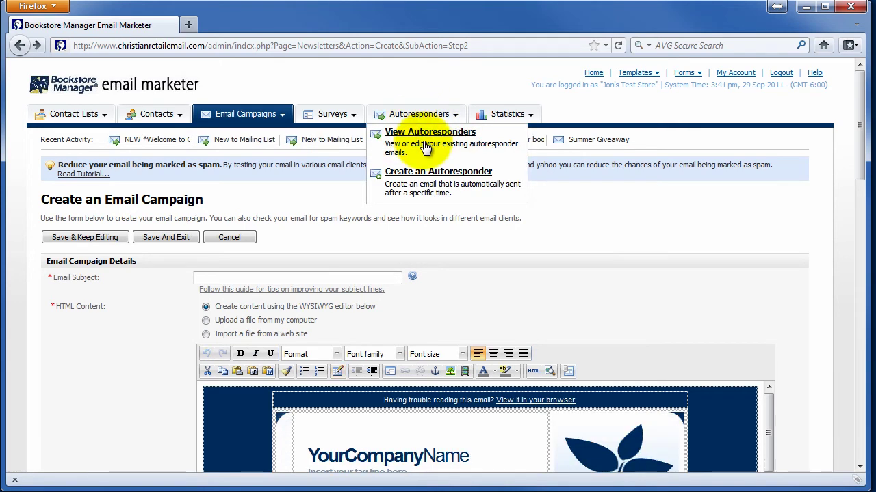
left_click(424, 147)
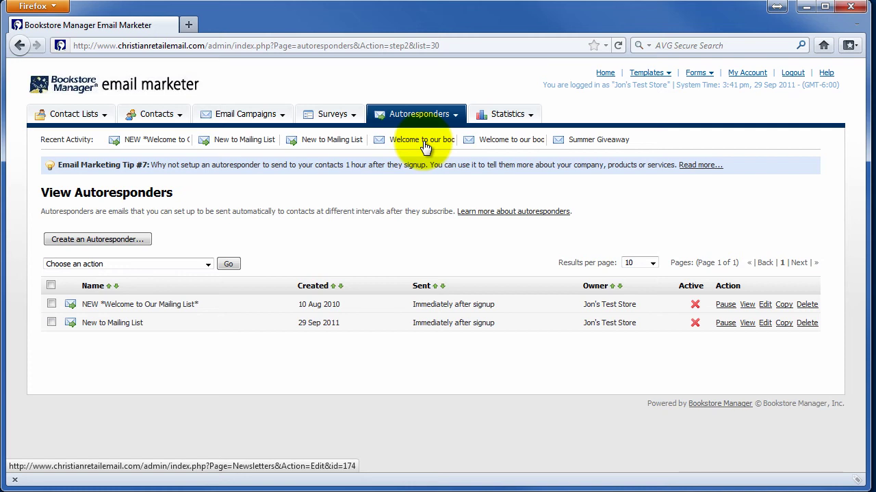
Preview the New to Mailing List autoresponder.
left_click(748, 326)
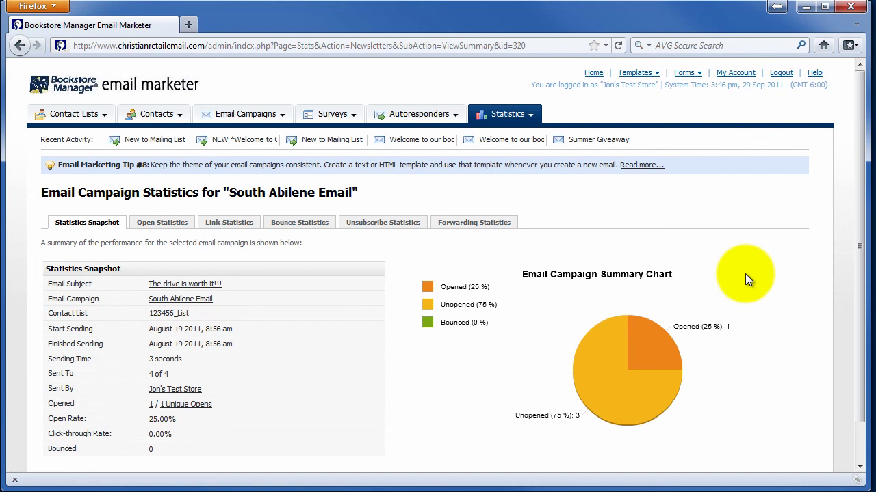
Show the South Abilene Email link statistics, which report no links found.
left_click(219, 223)
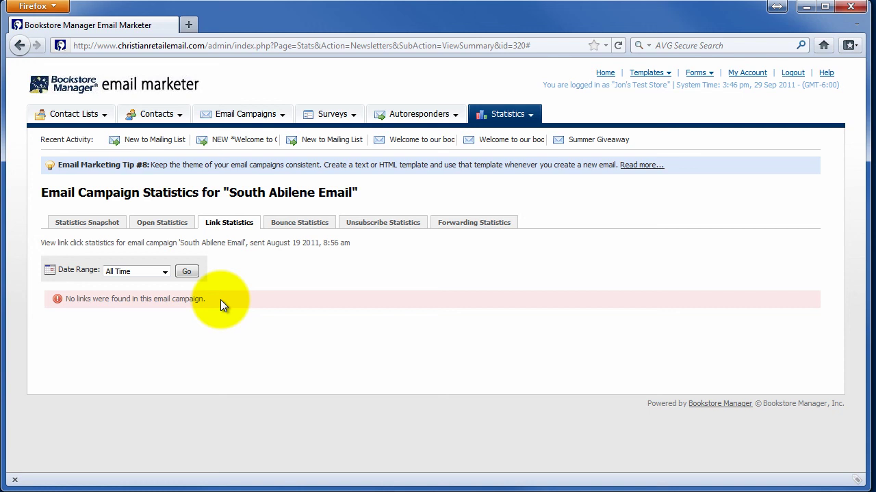
View the South Abilene Email statistics snapshot: 4 of 4 sent, 25% opened, 0 bounced.
left_click(102, 223)
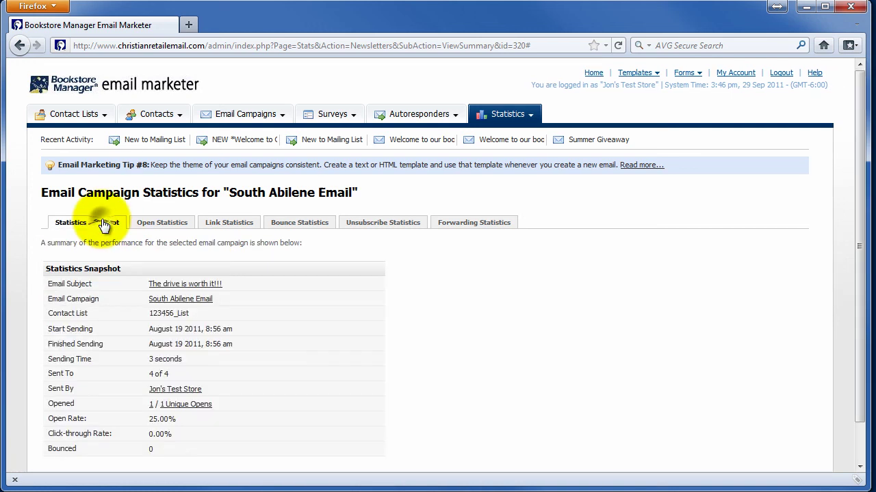